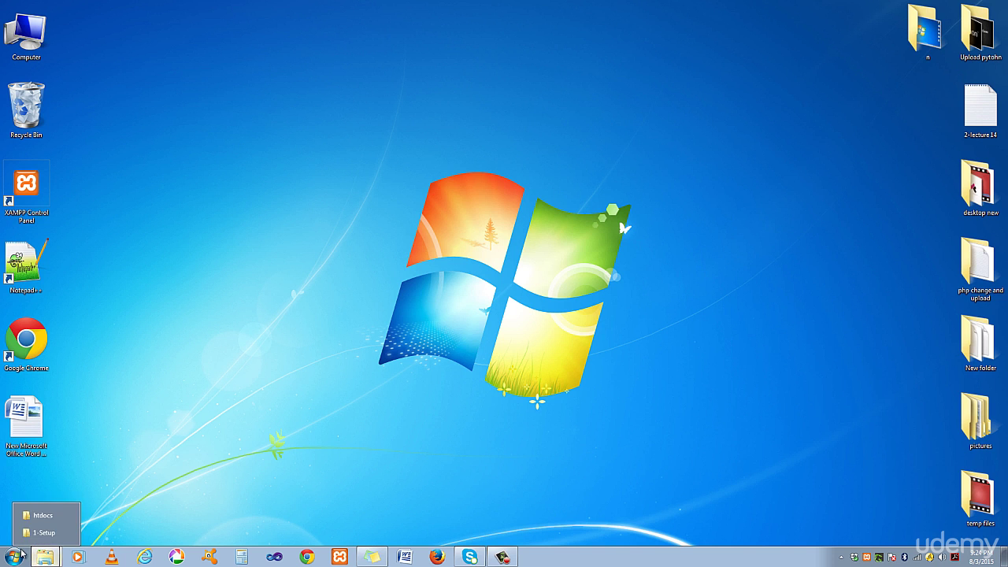
Browse from Computer through BOOTCAMP (C:) and xampp into the empty htdocs folder.
double_click(43, 39)
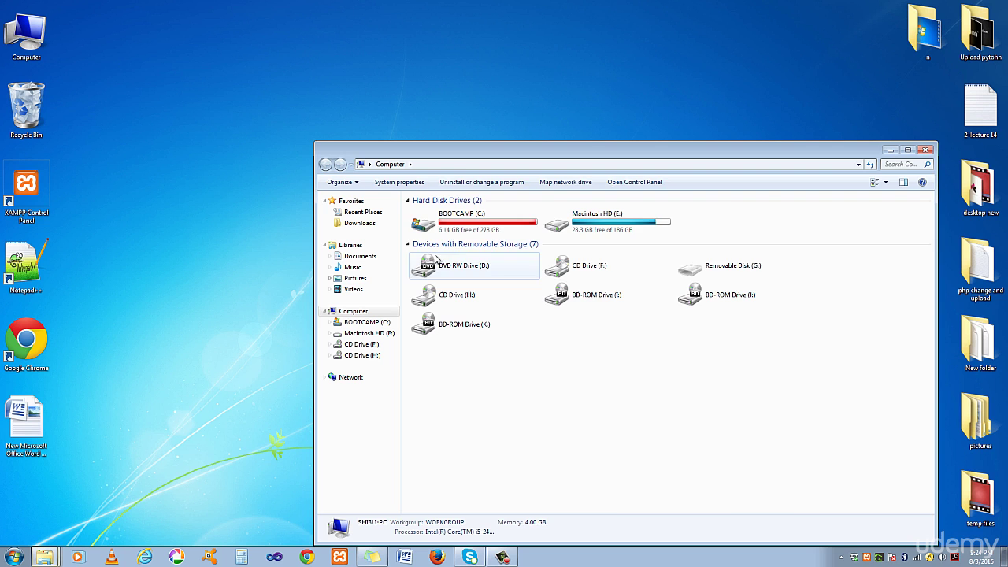
double_click(453, 225)
scroll(722, 386, "down", 5)
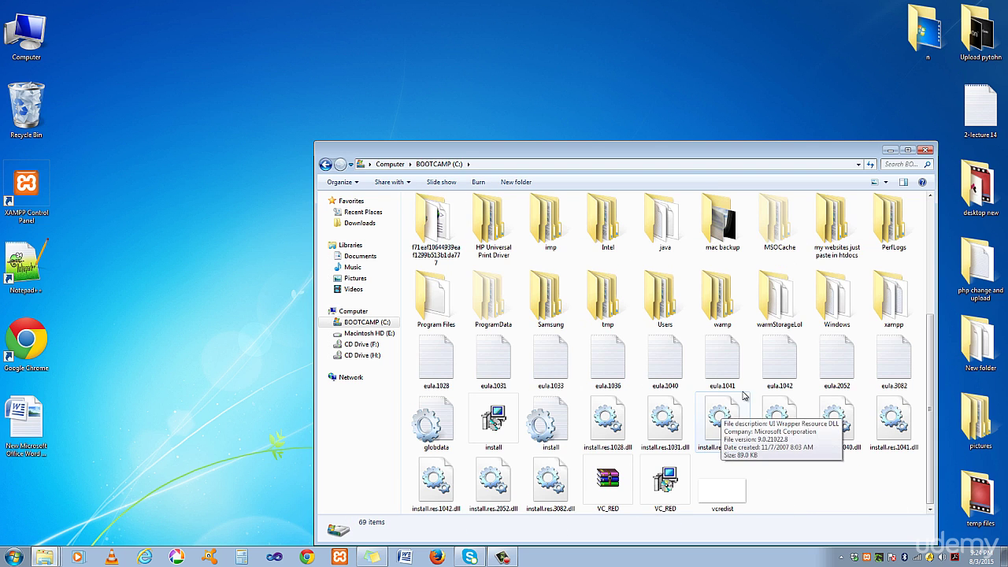
double_click(890, 299)
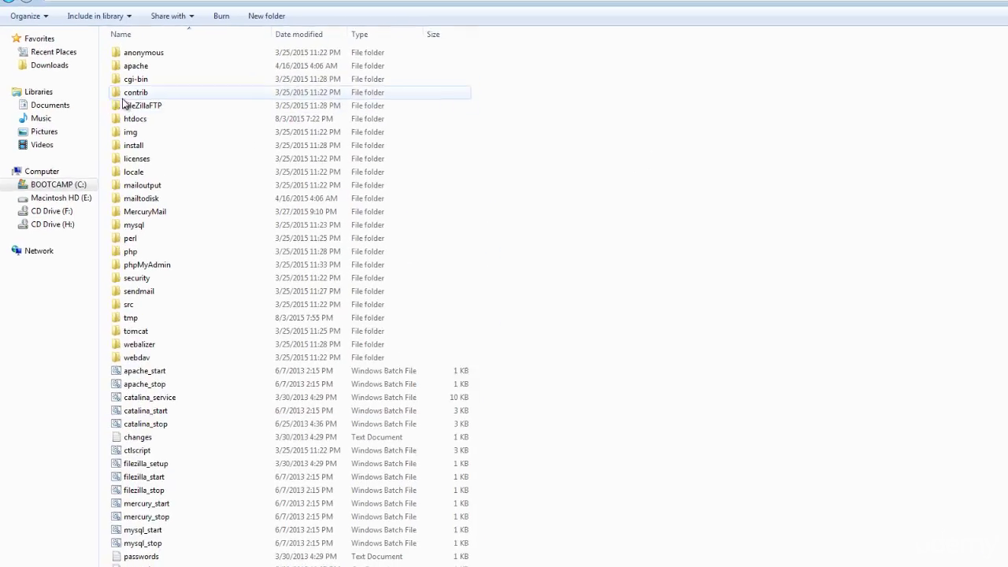
left_click(460, 276)
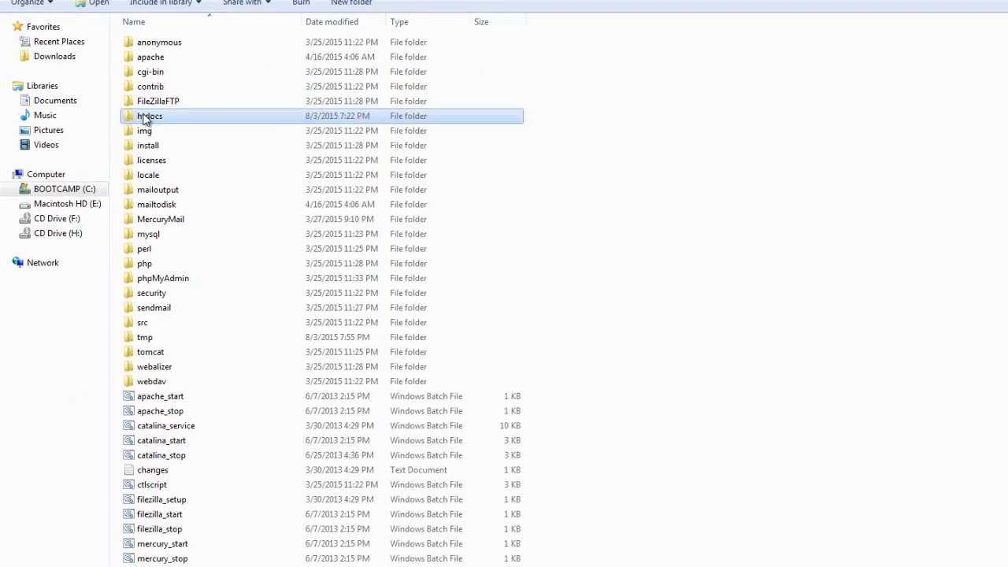
double_click(145, 118)
mouse_move(141, 92)
left_mouse_down()
mouse_move(760, 429)
mouse_move(884, 458)
left_mouse_up()
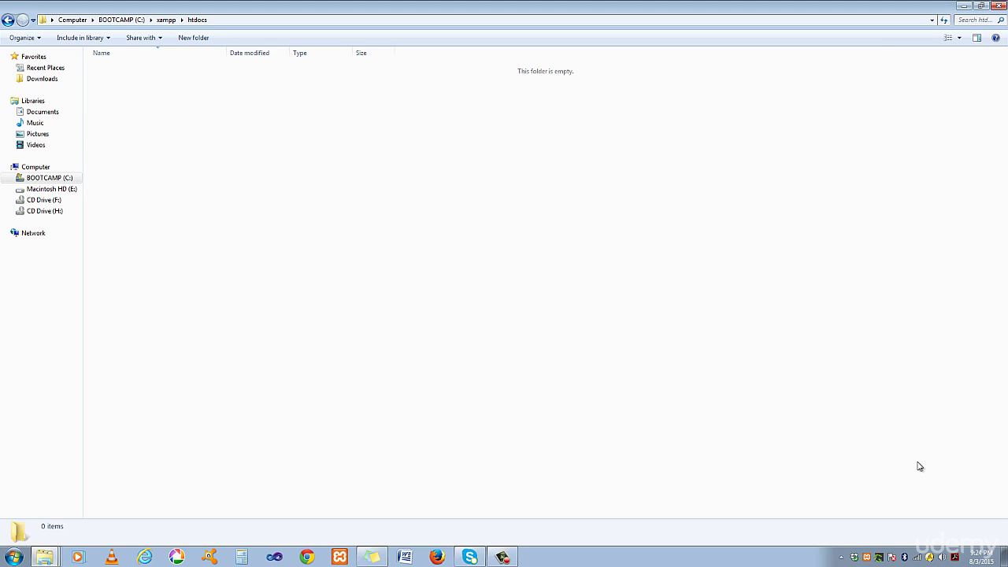
Create a new folder in htdocs and name it Admin_area.
right_click(298, 321)
right_click(168, 107)
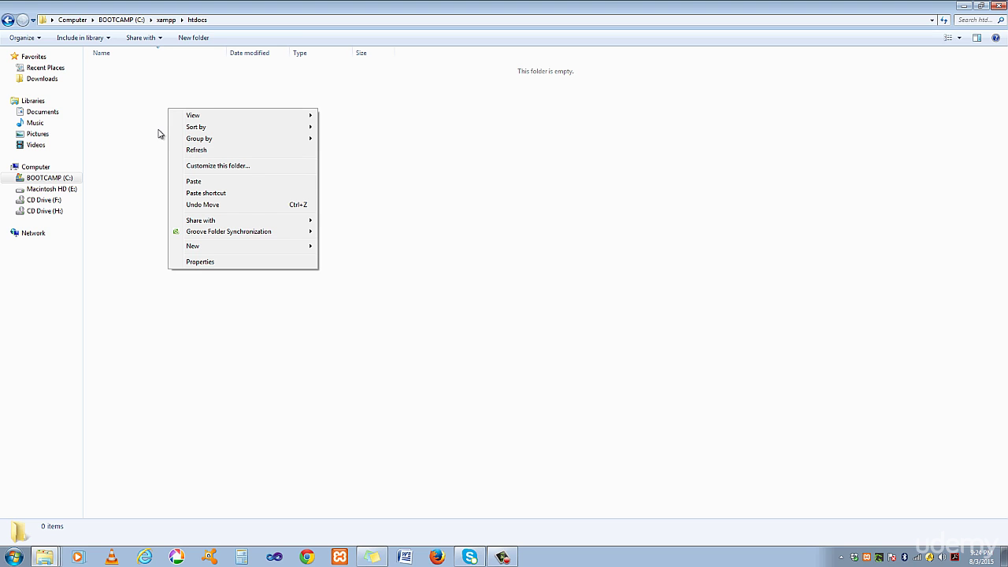
left_click(157, 134)
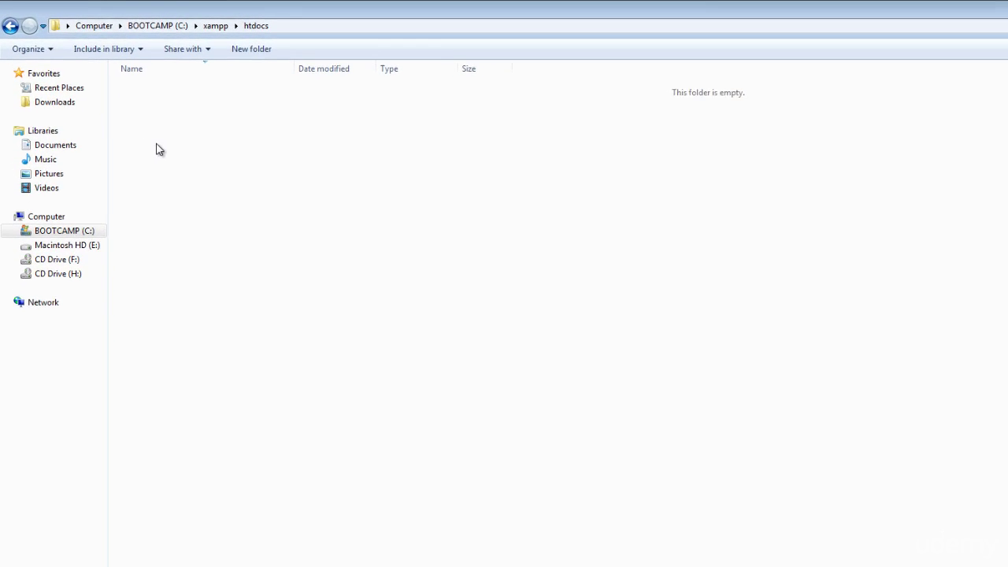
right_click(157, 146)
mouse_move(291, 372)
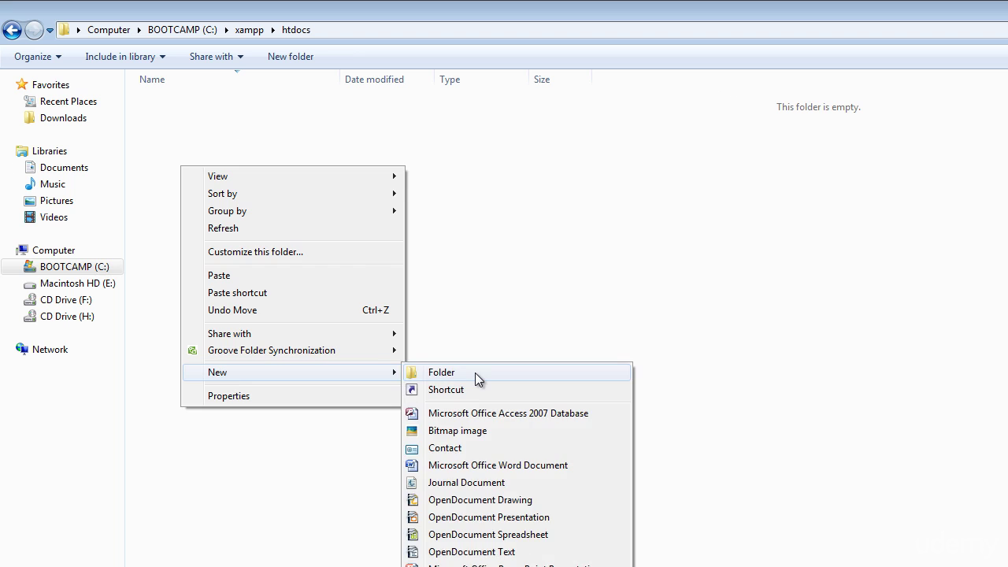
left_click(475, 372)
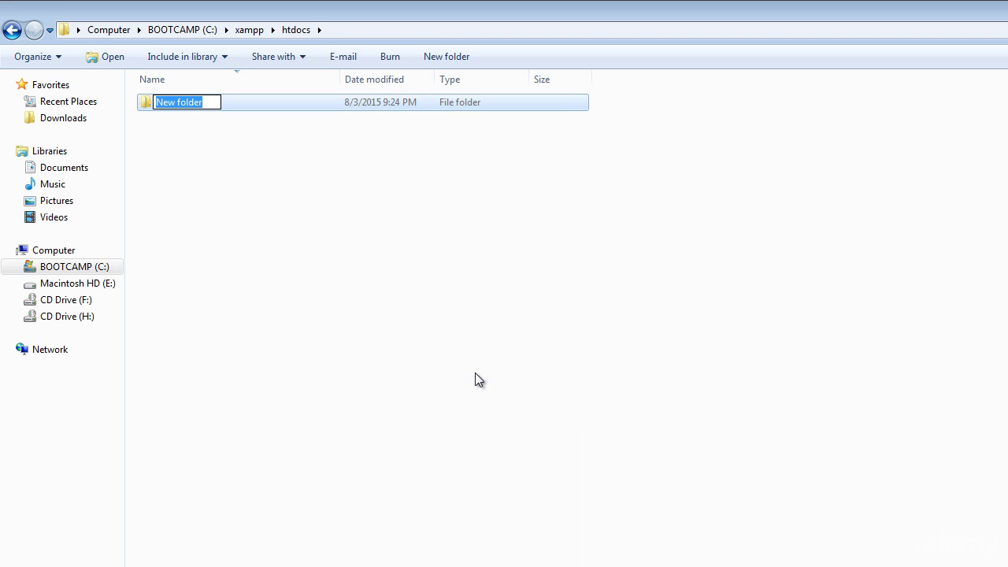
type("A")
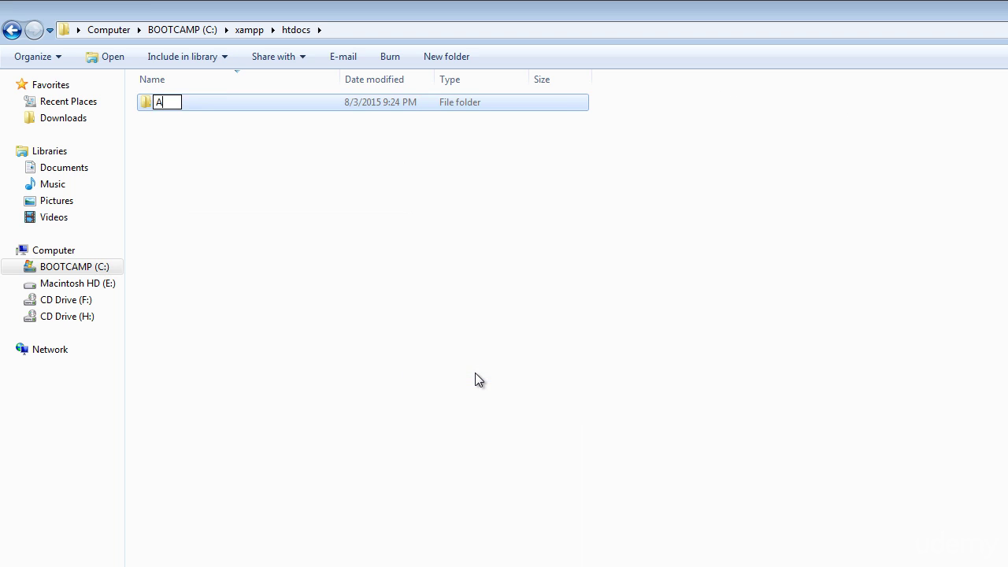
type("dmin_")
type("area")
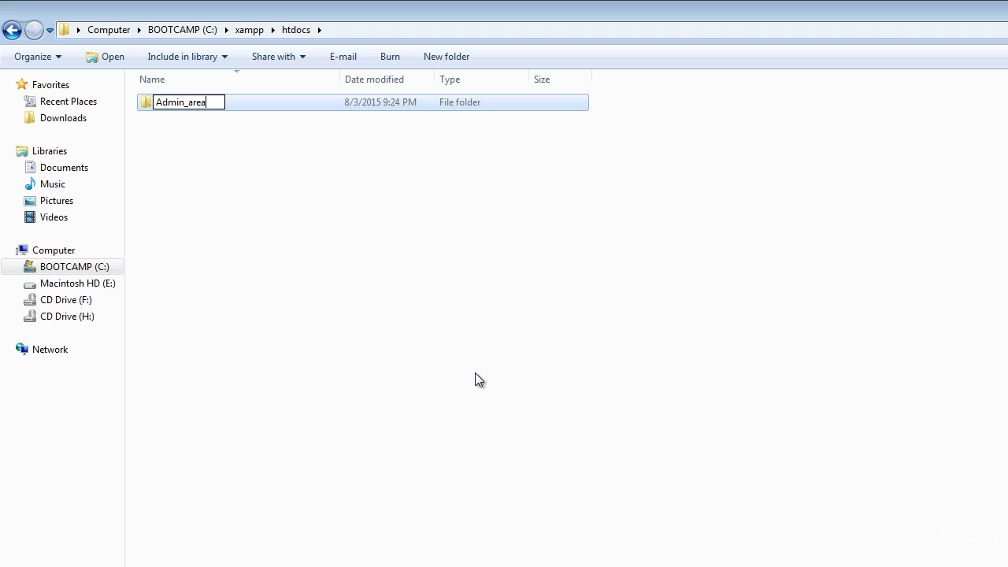
key("Return")
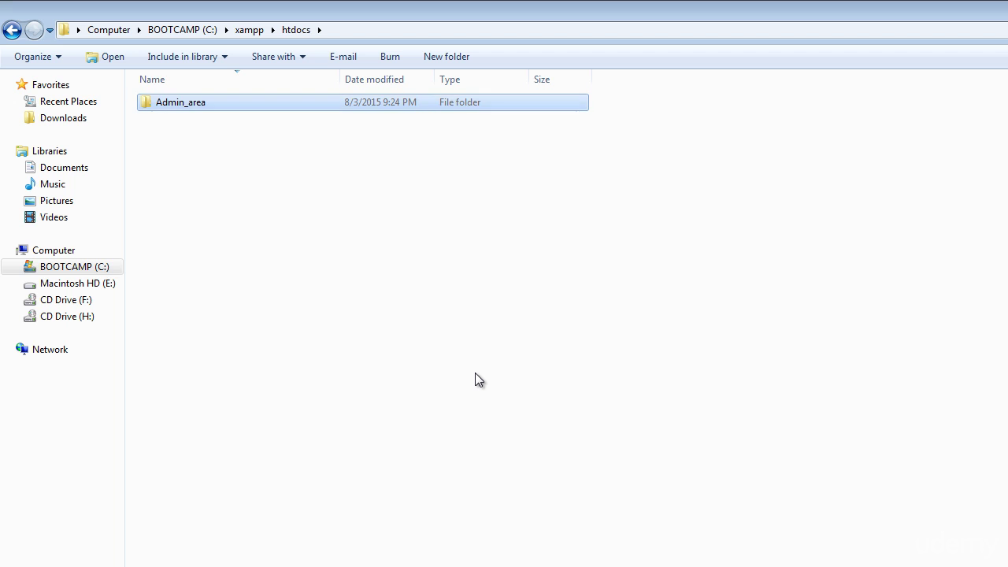
Create a new folder in htdocs named functions.
right_click(409, 222)
mouse_move(445, 428)
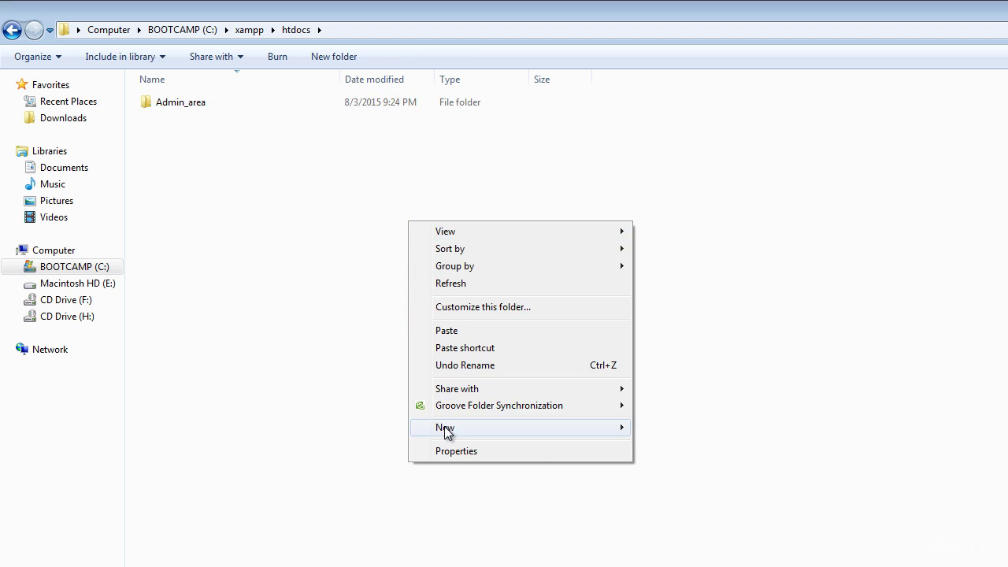
left_click(669, 428)
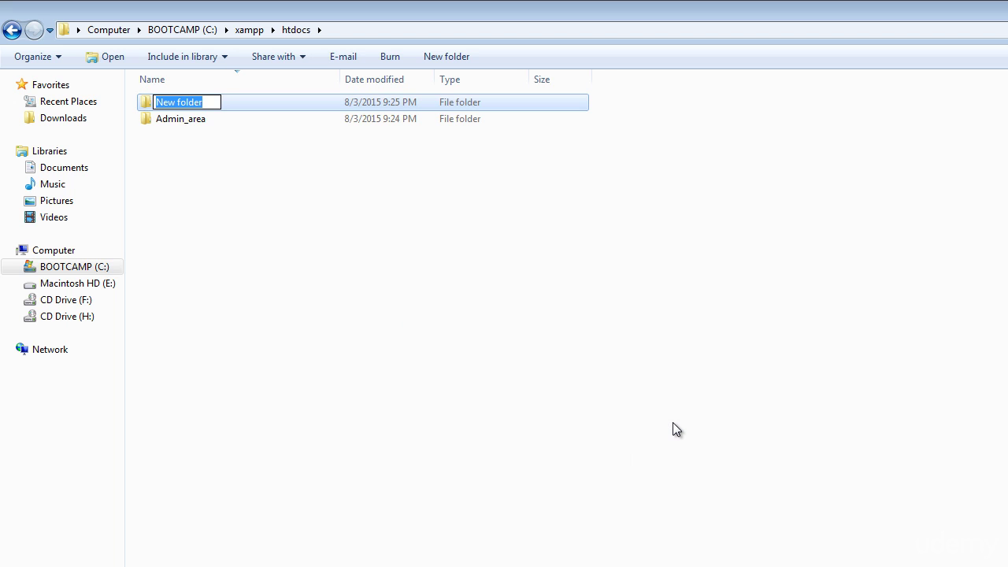
type("Funct")
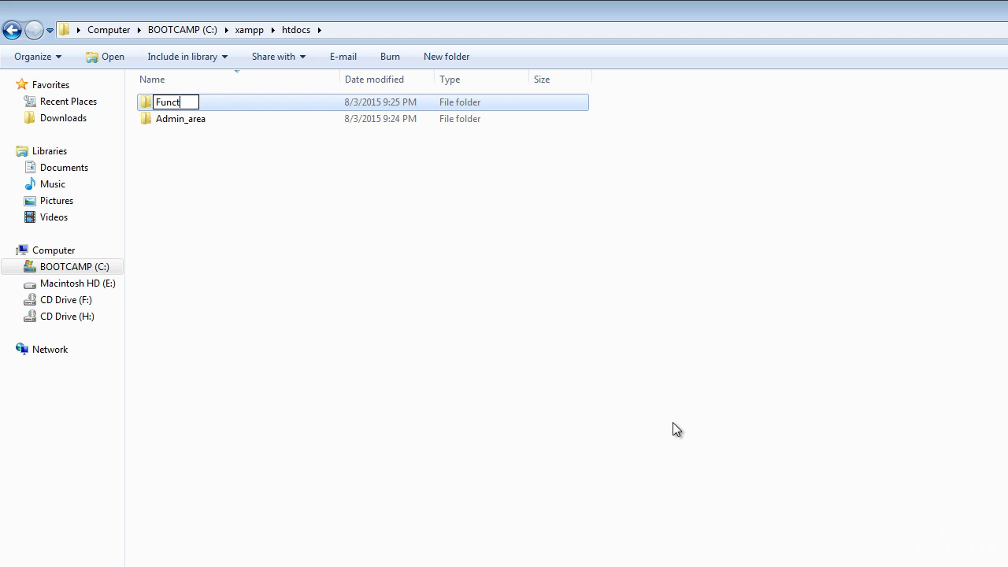
type("ion")
key("BackSpace")
key("BackSpace")
key("BackSpace")
type("funct")
type("ions")
key("Return")
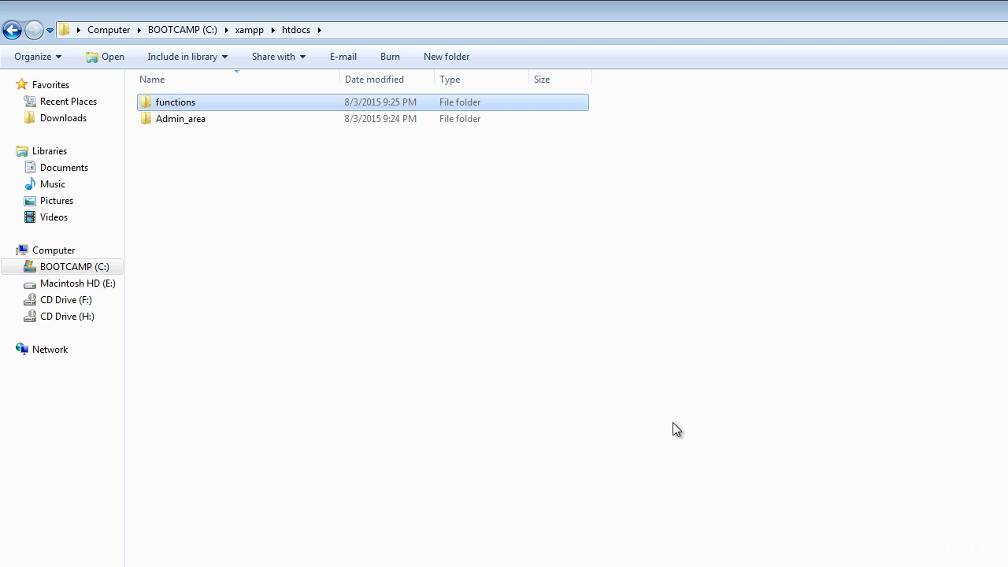
Create another new folder in htdocs named images.
right_click(229, 199)
mouse_move(265, 405)
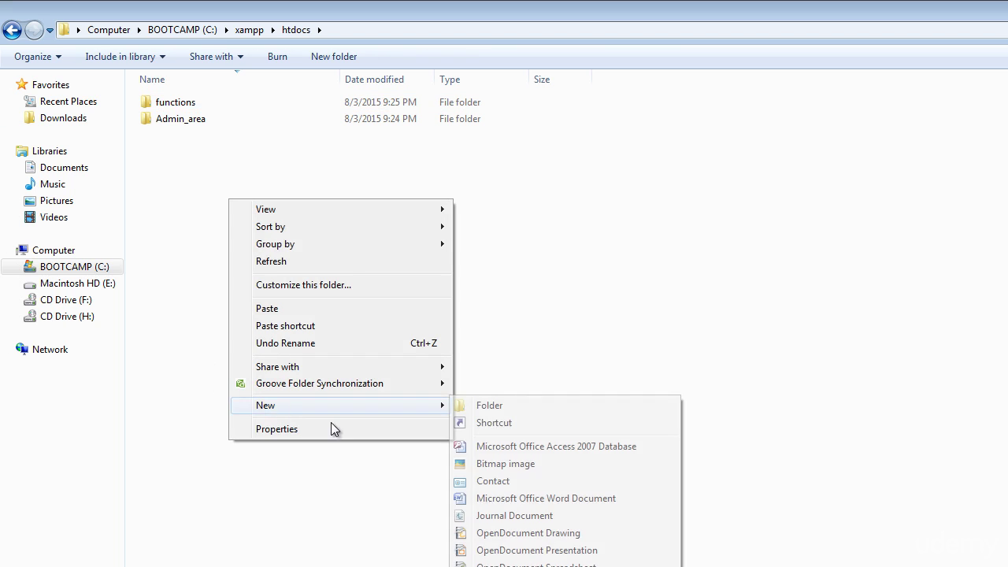
left_click(476, 407)
type("image")
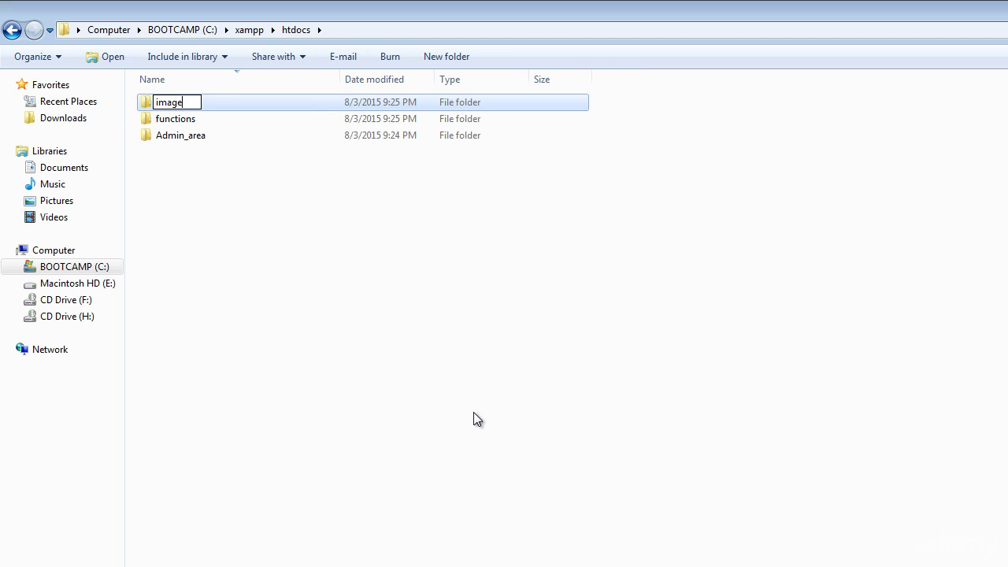
type("s")
key("Return")
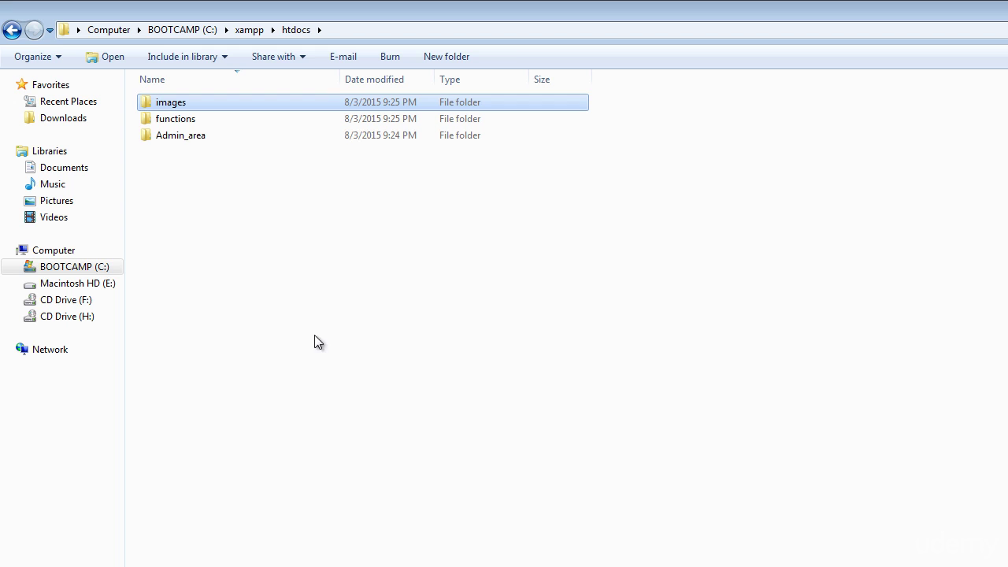
Create a new folder in htdocs named includes.
right_click(209, 231)
mouse_move(245, 437)
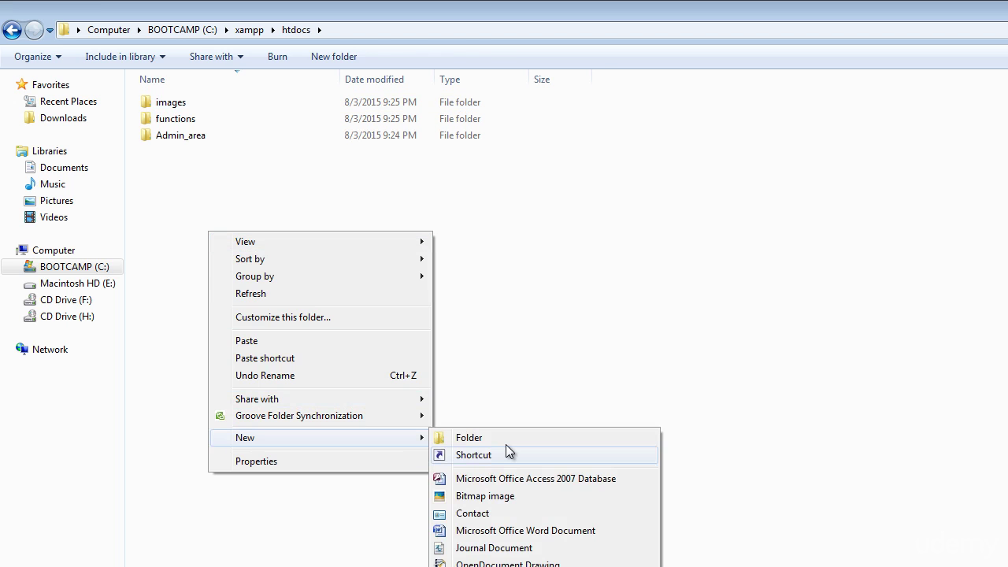
left_click(506, 443)
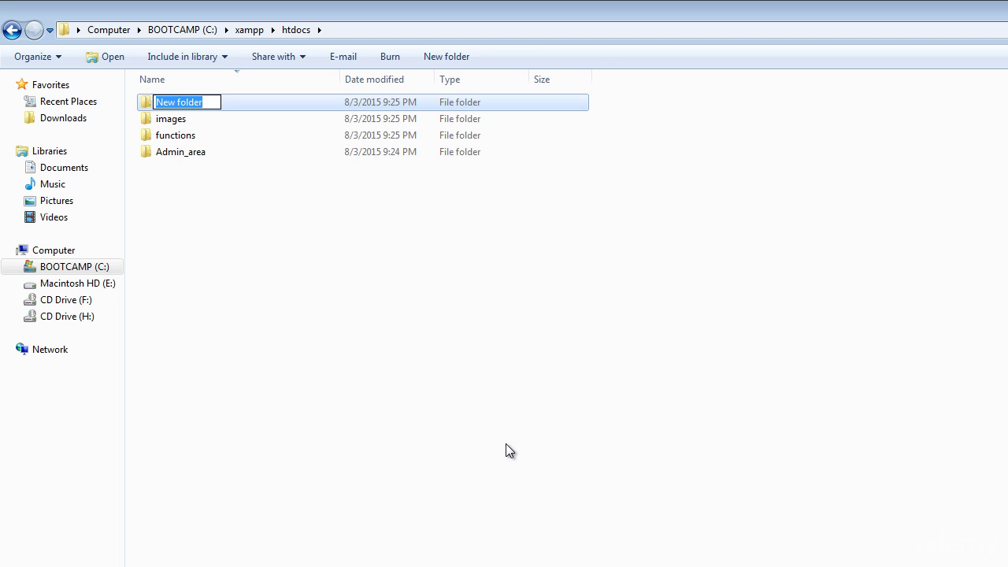
type("includes")
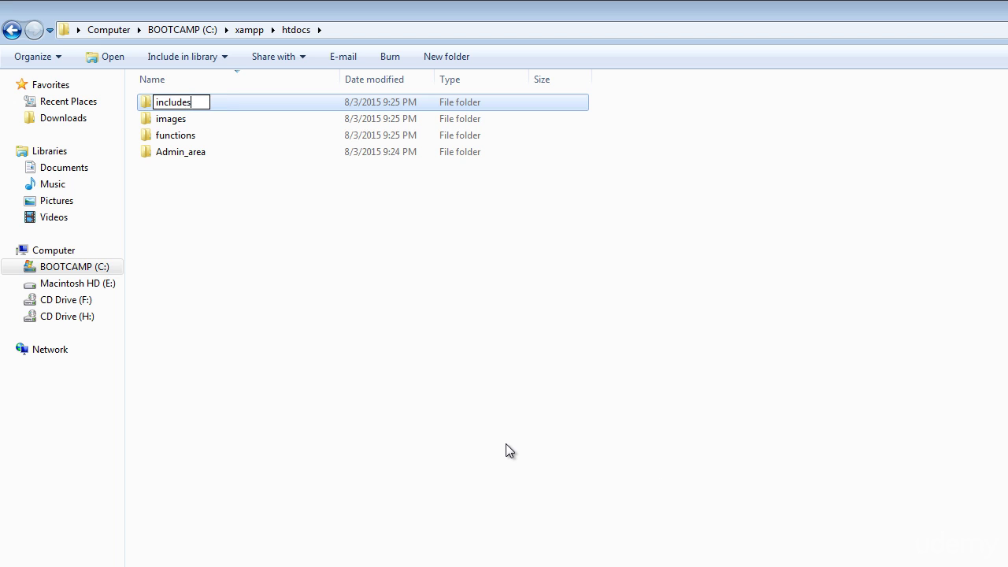
Create another new folder in htdocs named styles.
right_click(186, 208)
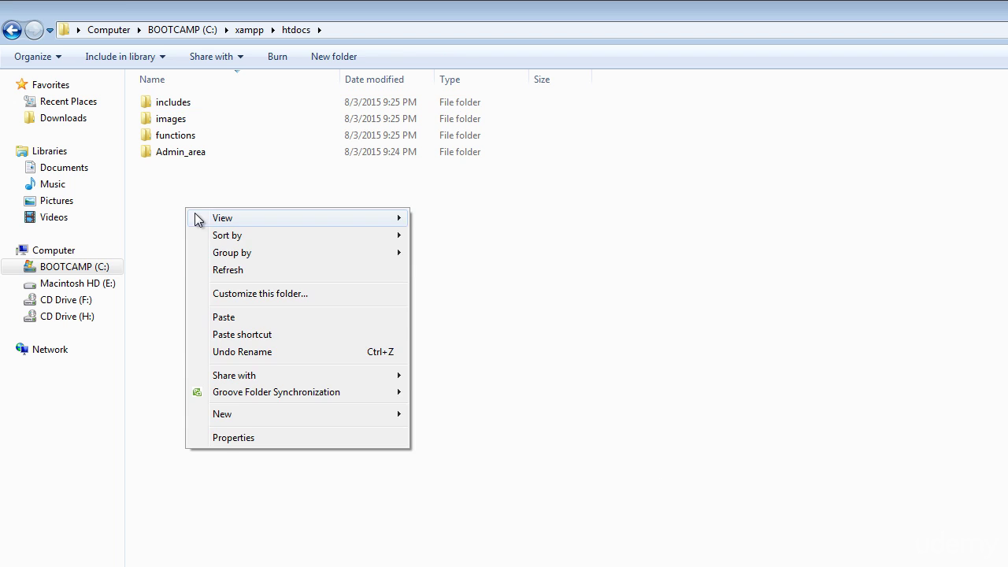
mouse_move(223, 413)
left_click(471, 414)
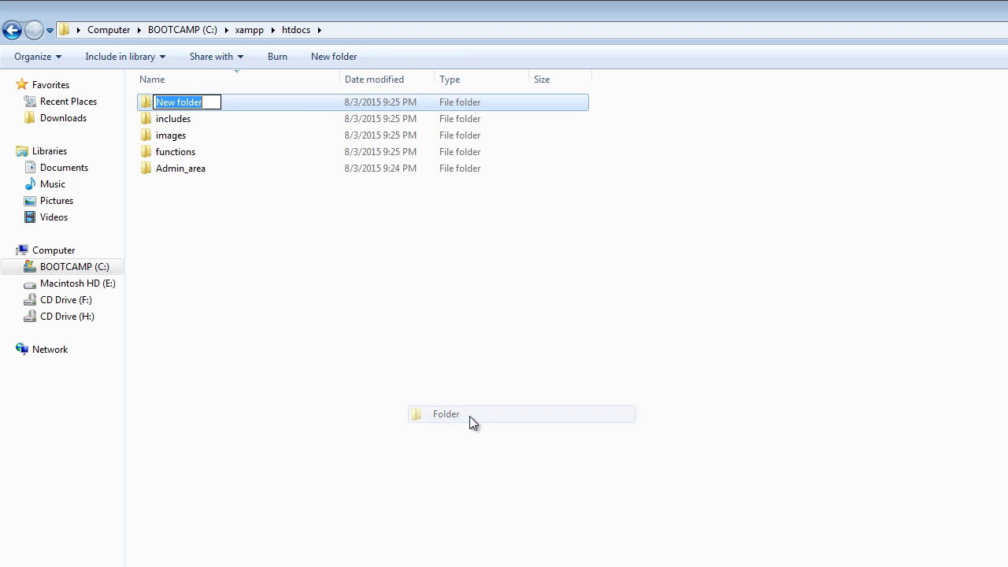
type("styl")
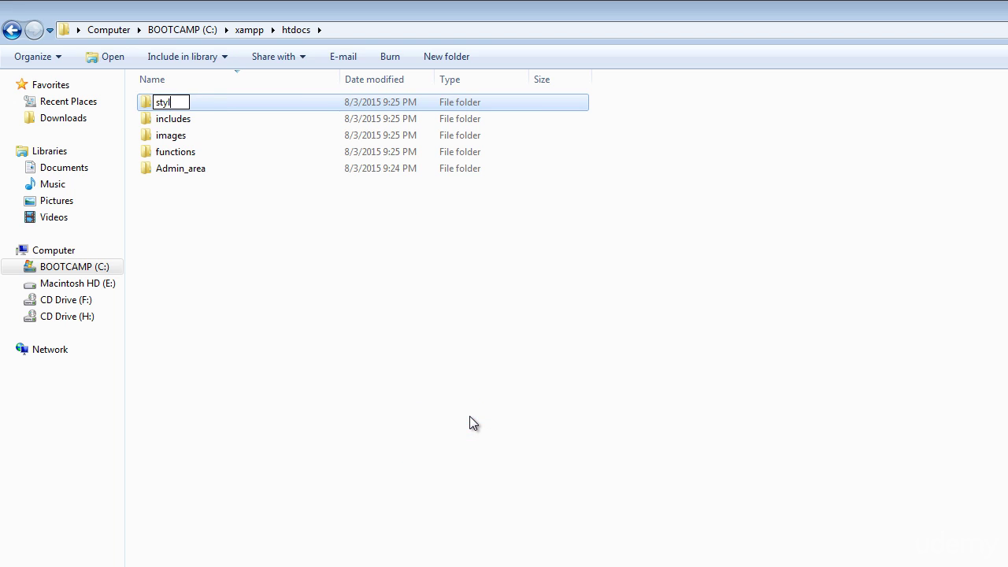
type("es")
key("Return")
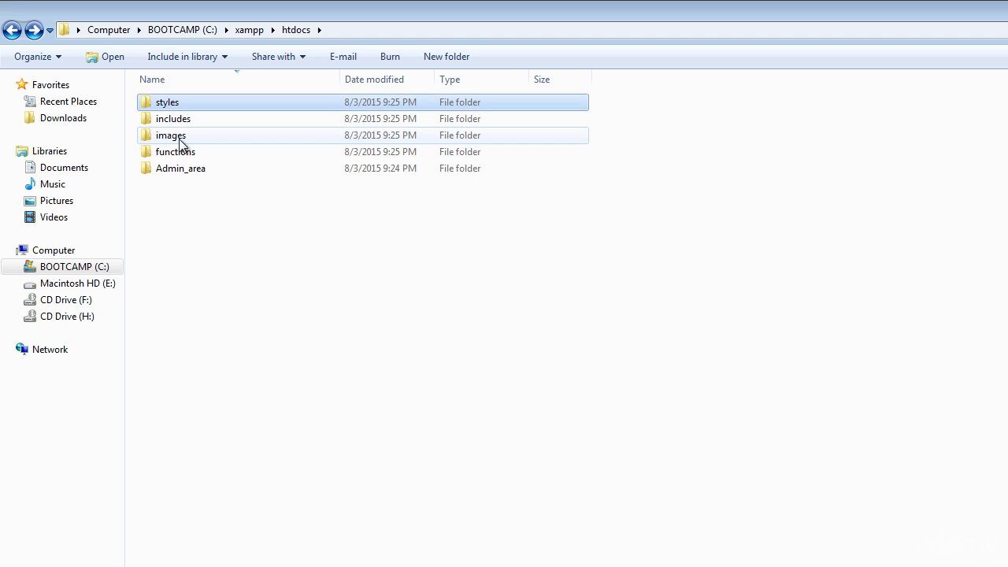
left_click(172, 136)
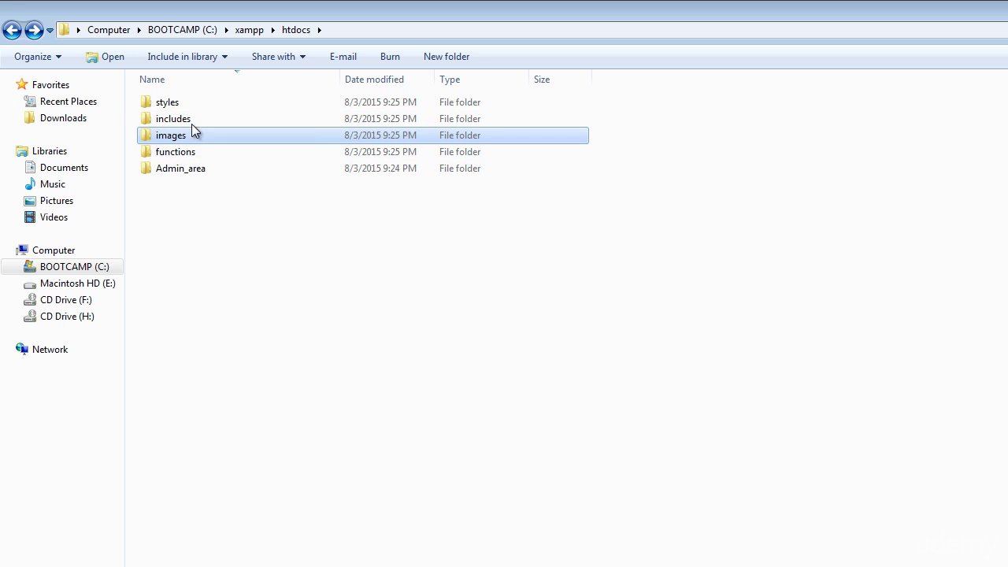
Open Admin_area and create an images subfolder inside it.
left_click(176, 170)
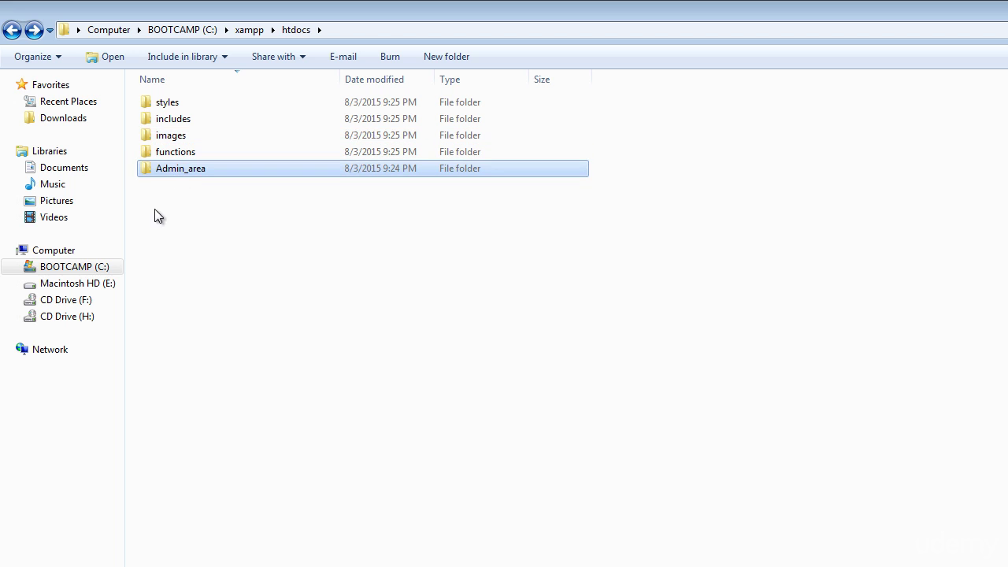
double_click(168, 169)
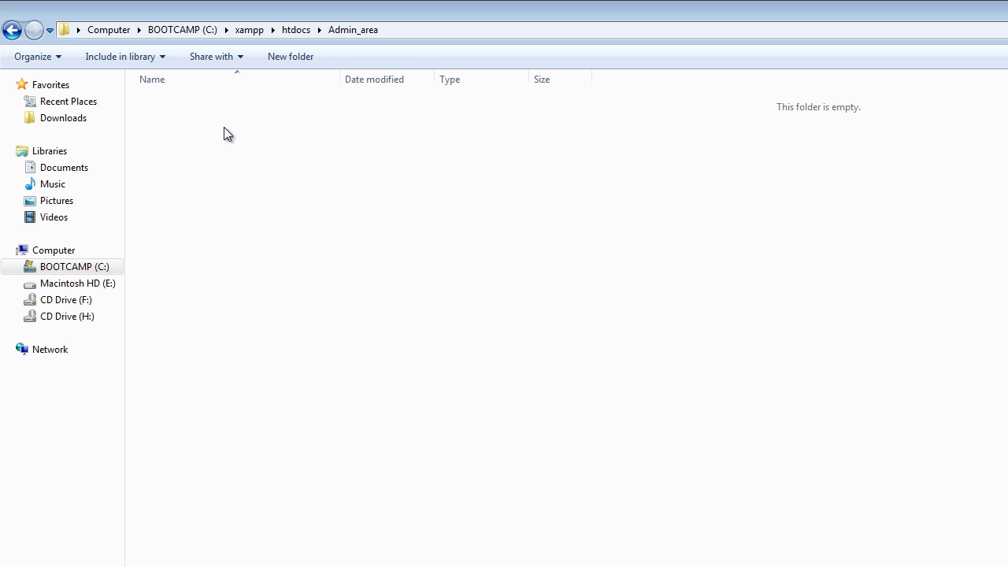
key("ctrl+shift+n")
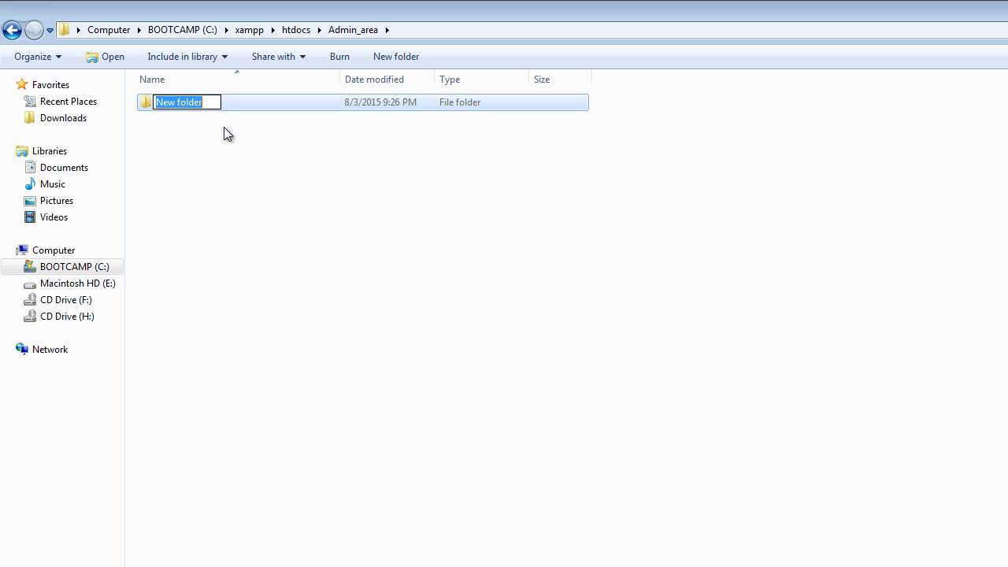
type("images")
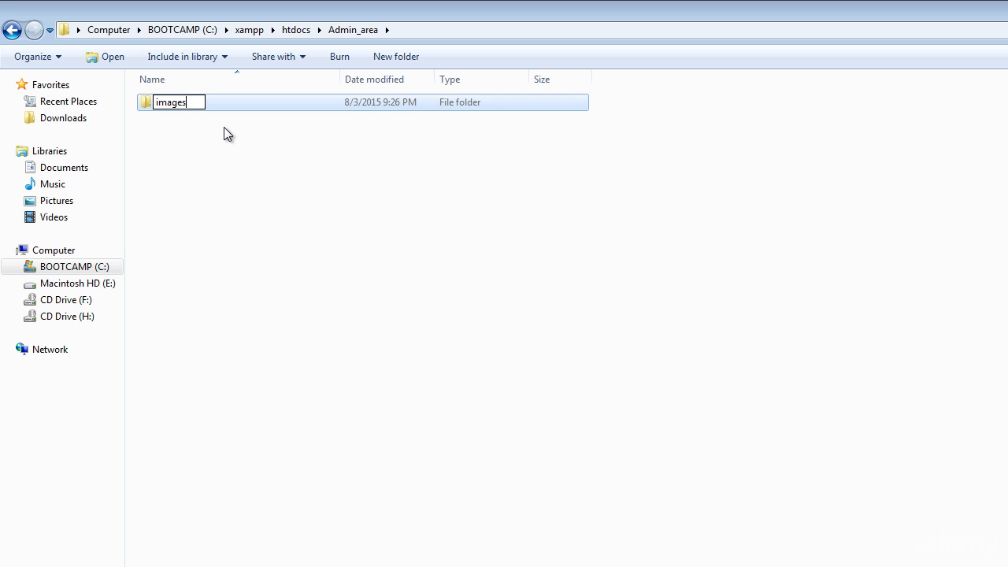
key("Return")
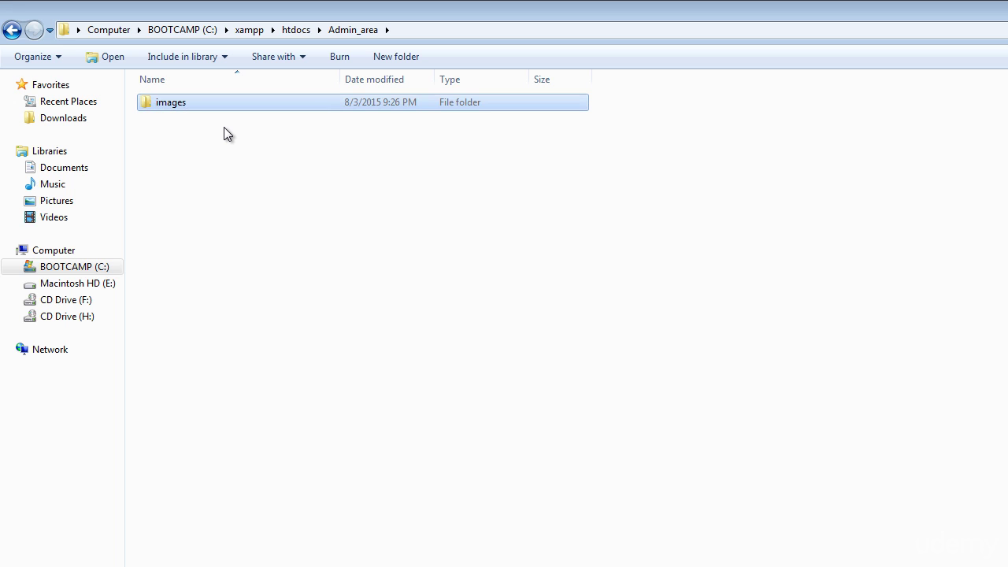
Create a product_images subfolder in Admin_area.
key("ctrl+shift+n")
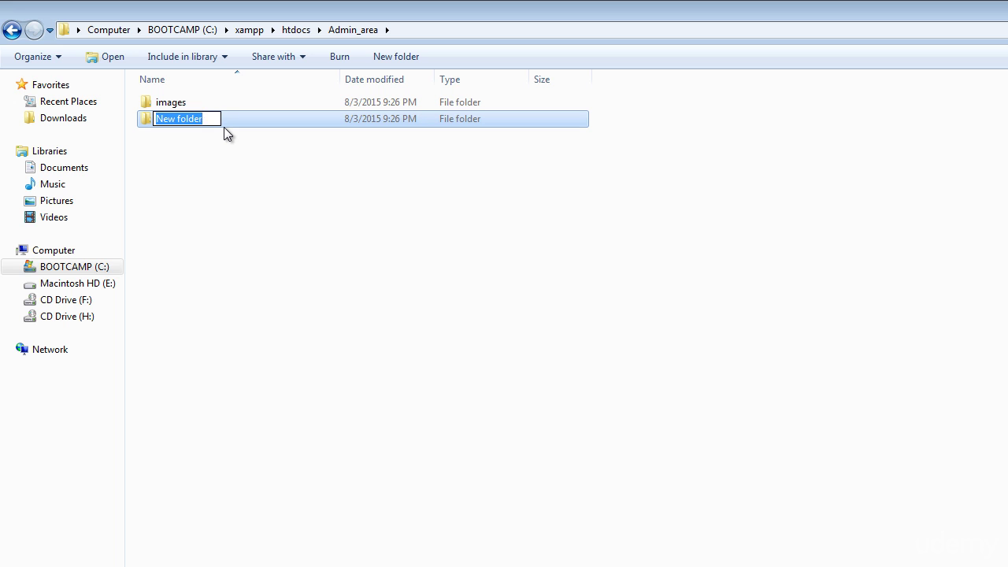
type("product_images")
key("Return")
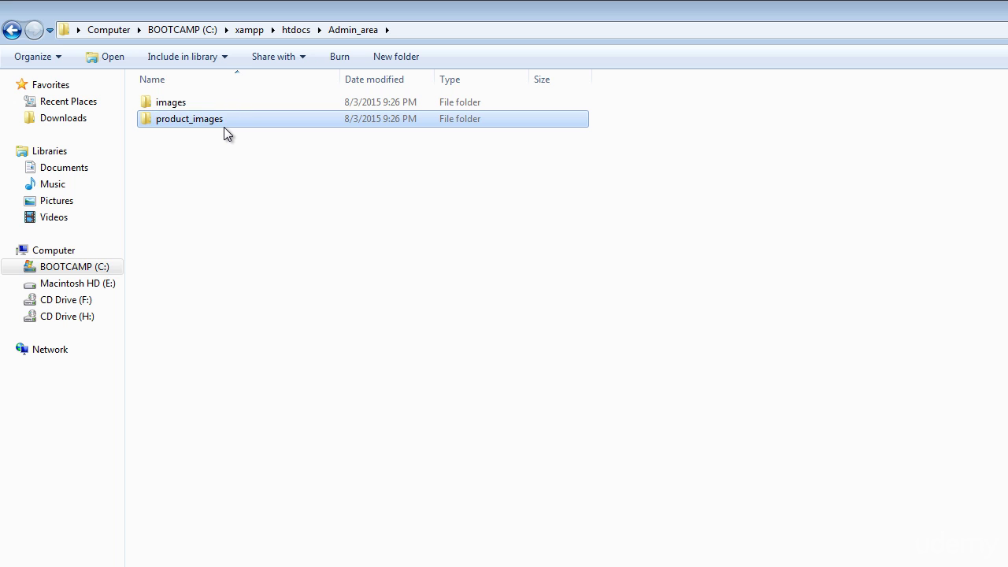
Create an includes subfolder in Admin_area.
right_click(182, 146)
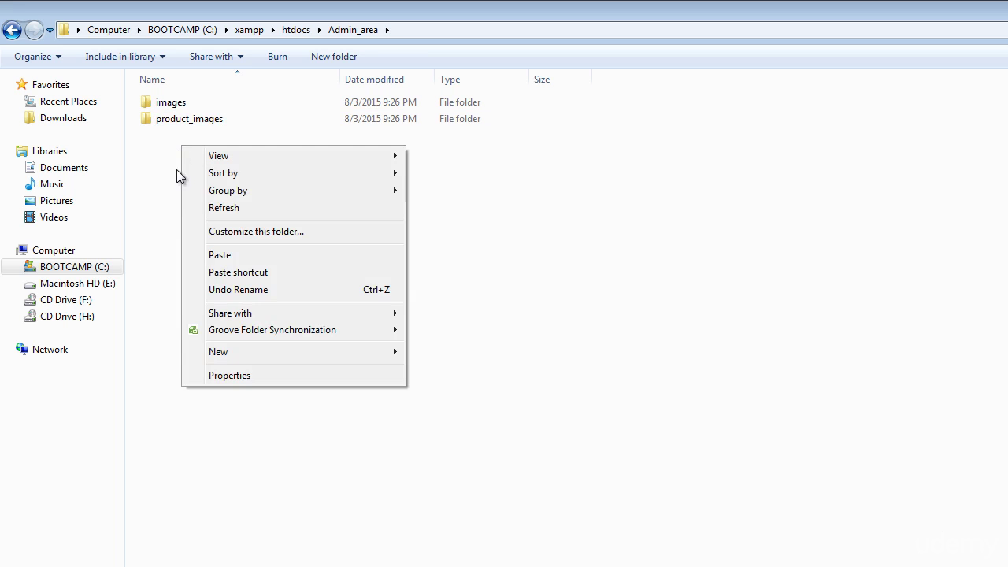
left_click(160, 180)
key("ctrl+shift+n")
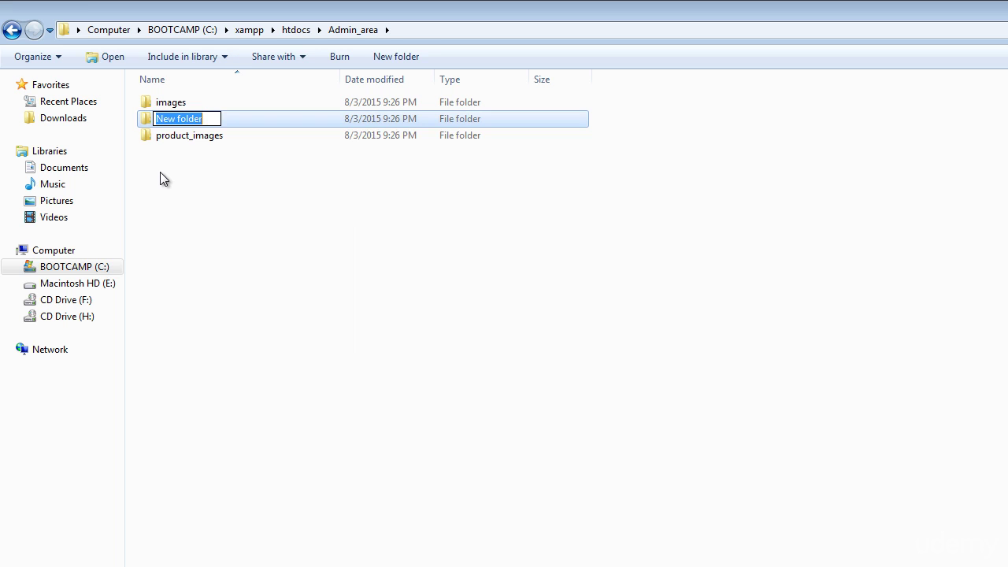
type("i")
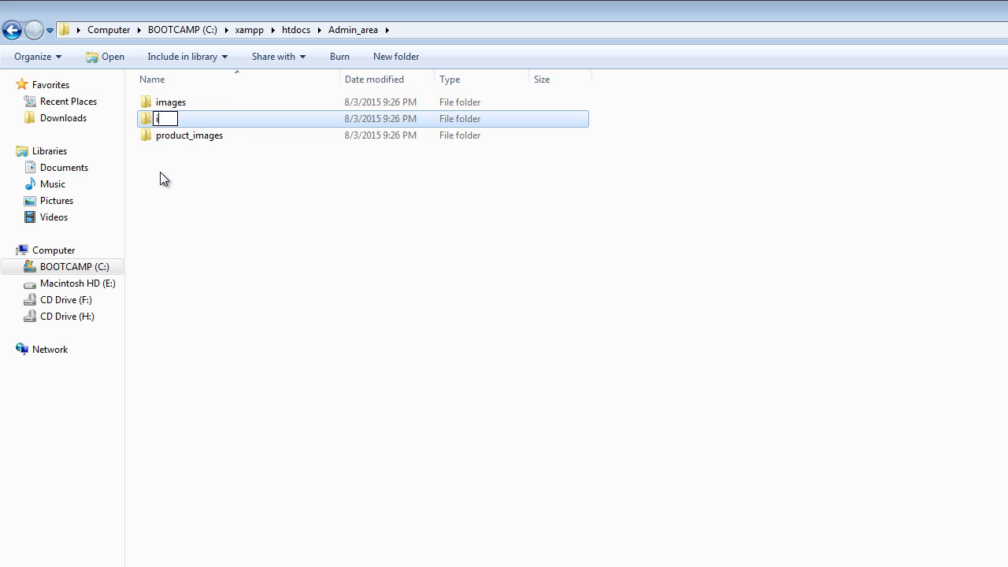
type("ncludes")
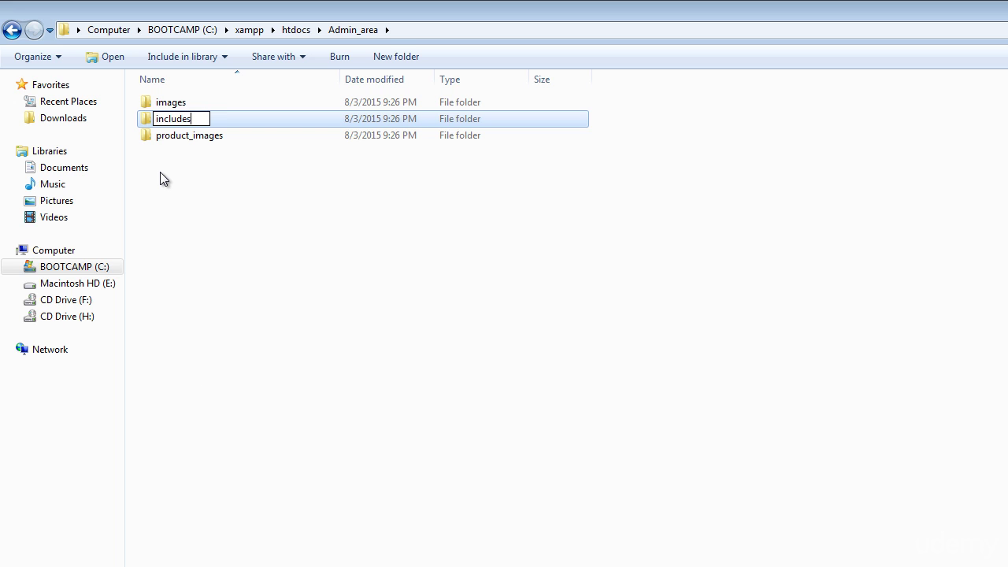
left_click(239, 122)
left_click(224, 187)
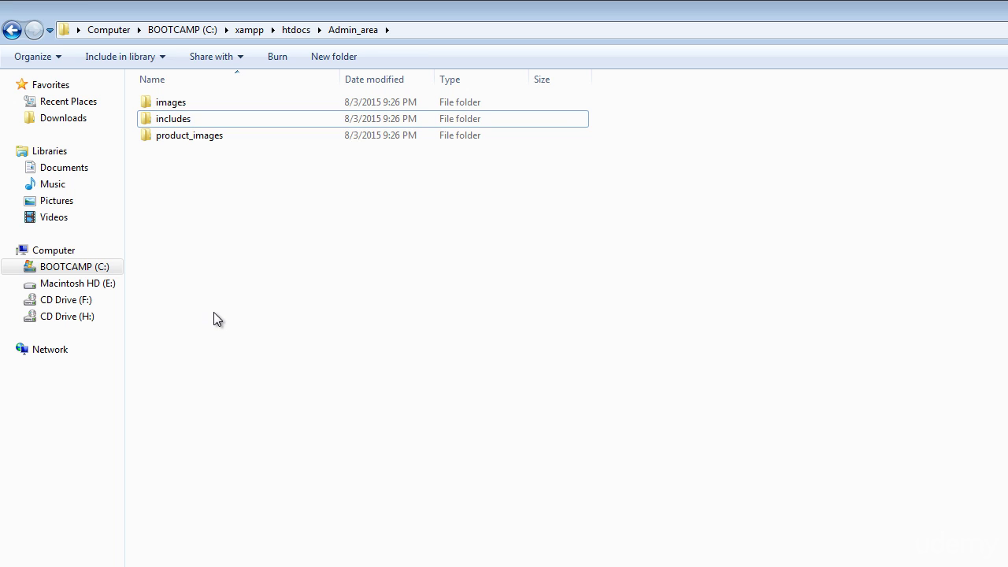
Create a styles subfolder in Admin_area.
right_click(174, 253)
left_click(400, 460)
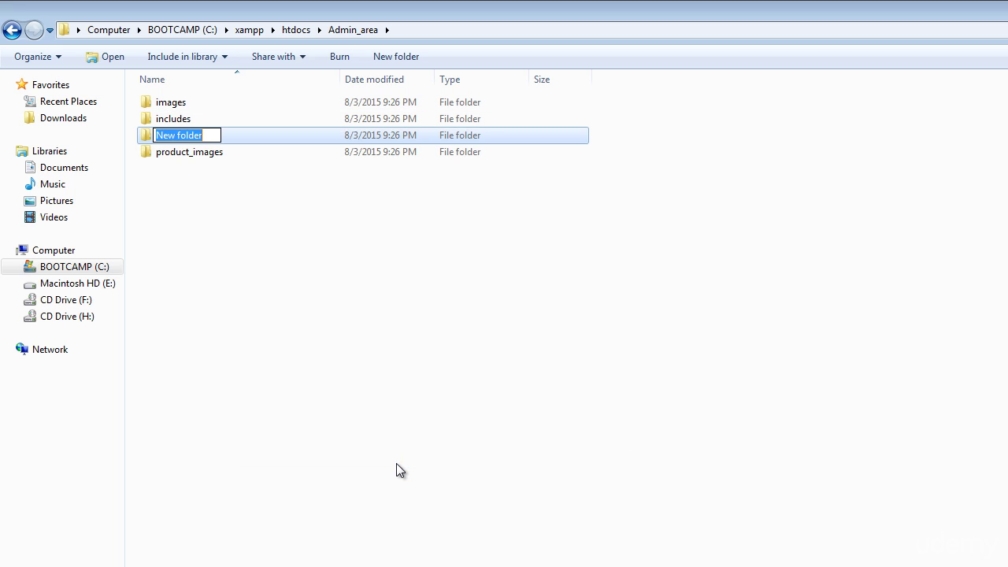
type("styles")
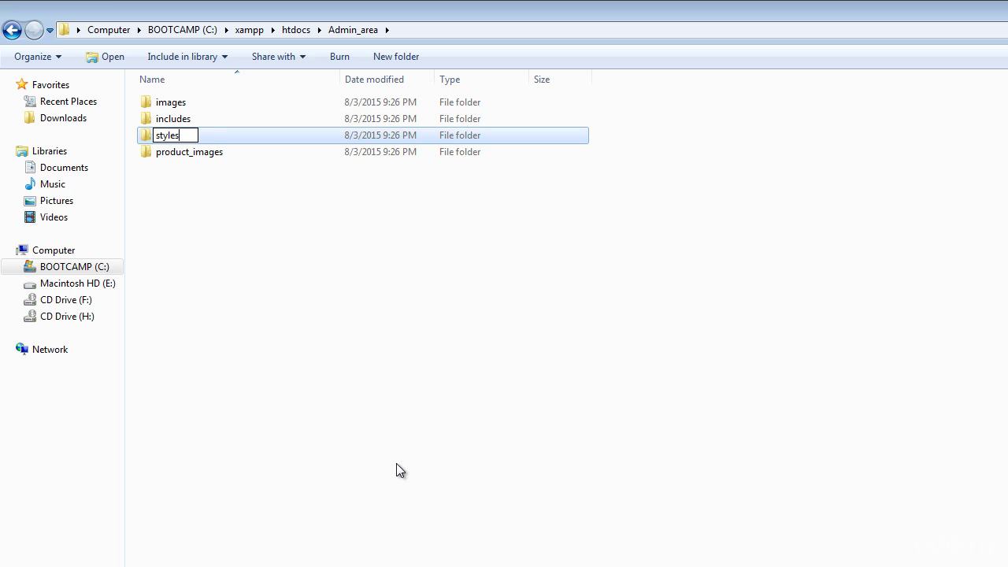
key("Return")
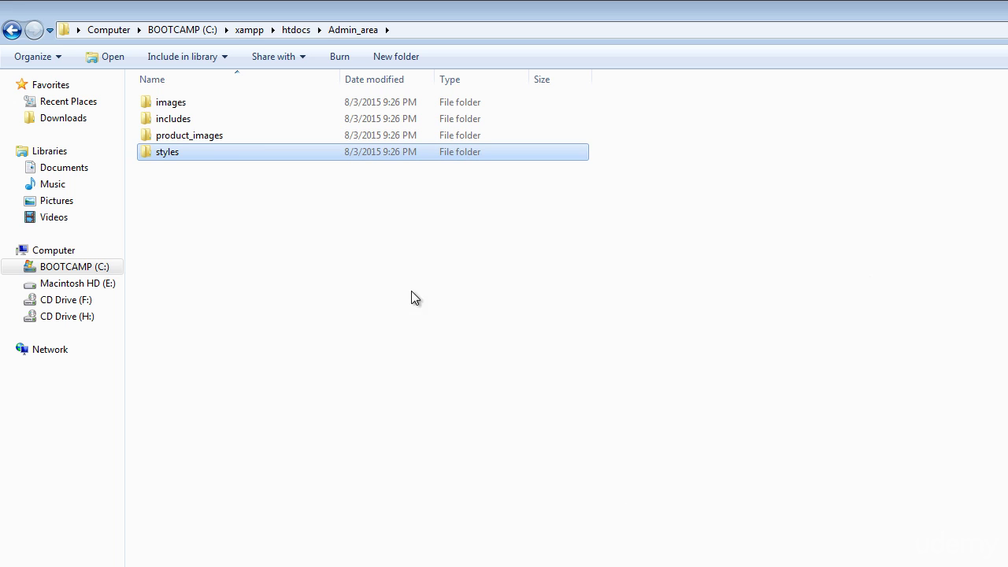
Go back to htdocs and select the includes, images and functions folders in turn.
left_click(146, 168)
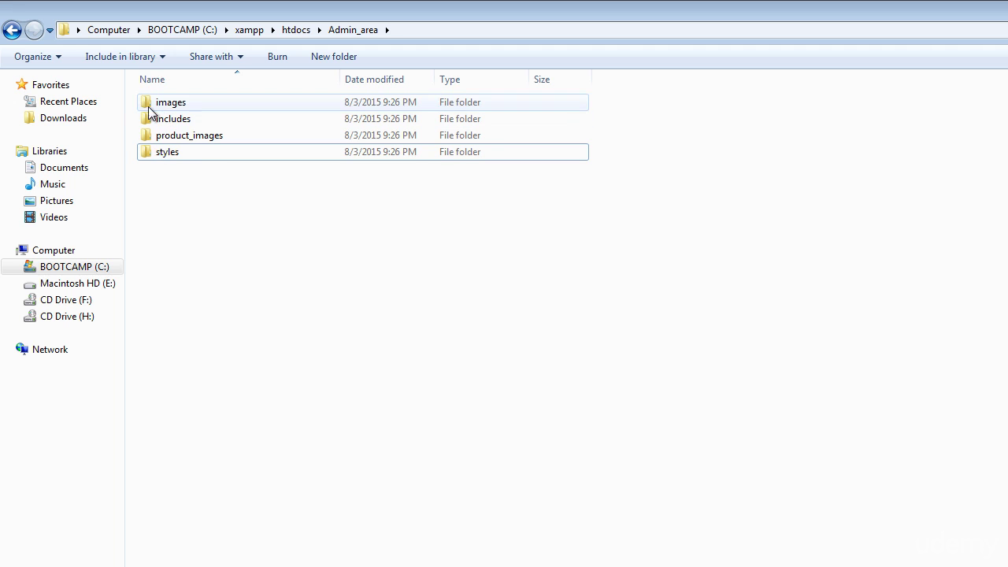
left_click(12, 32)
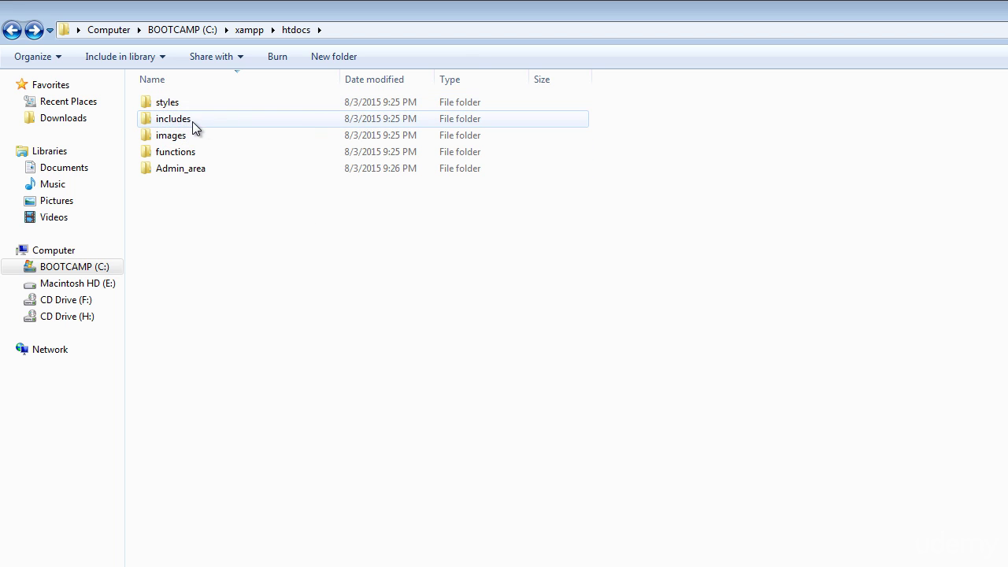
left_click(182, 120)
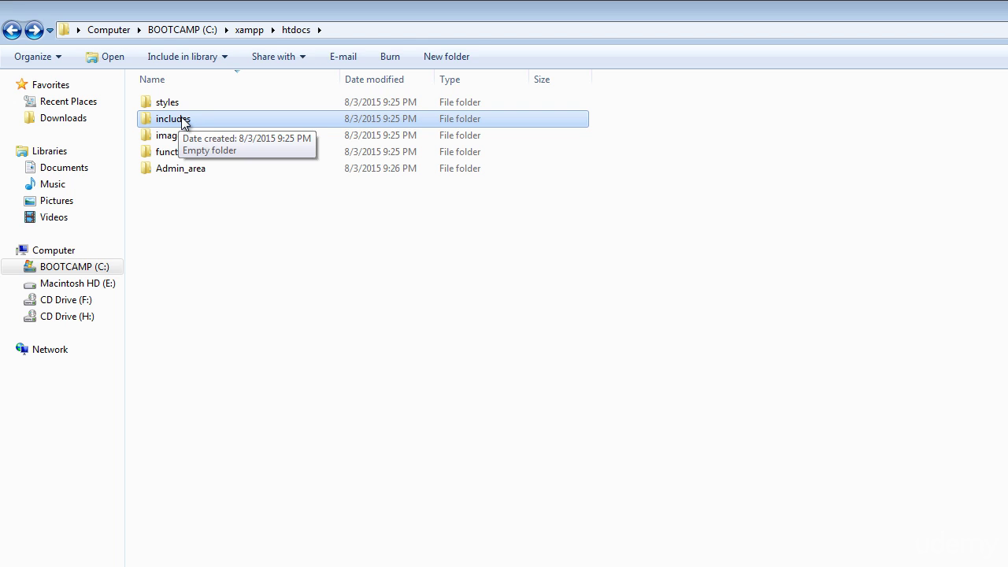
left_click(173, 137)
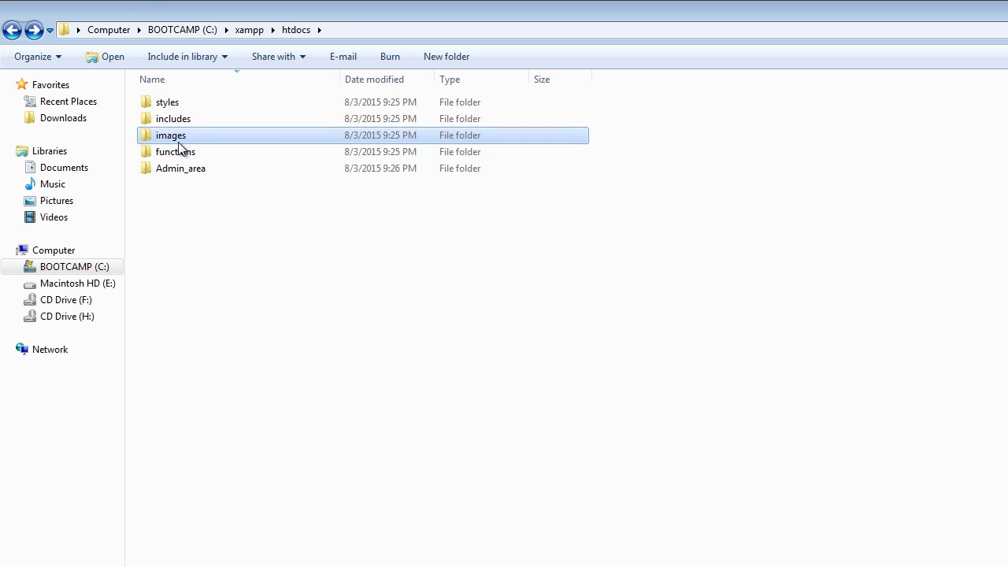
left_click(183, 154)
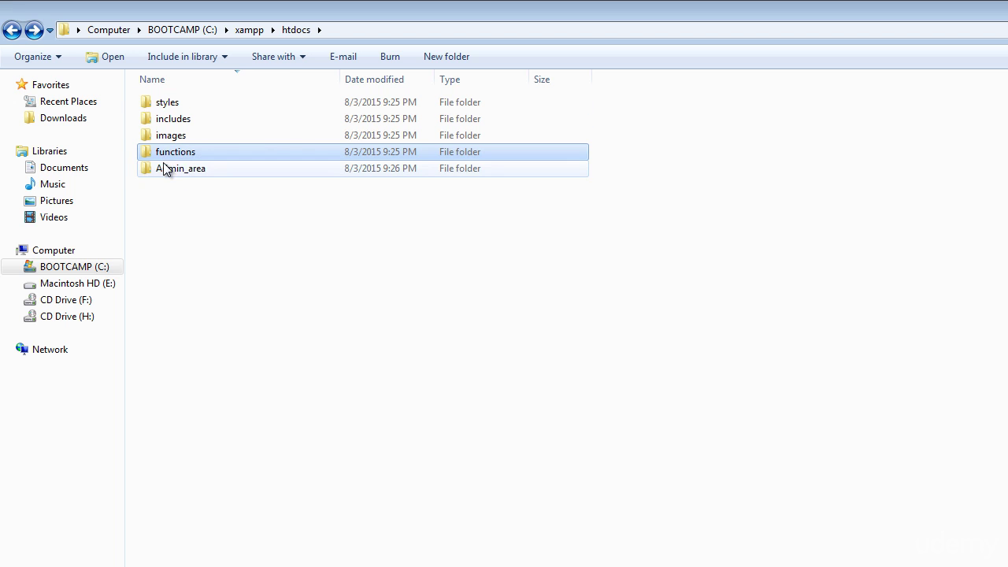
double_click(164, 168)
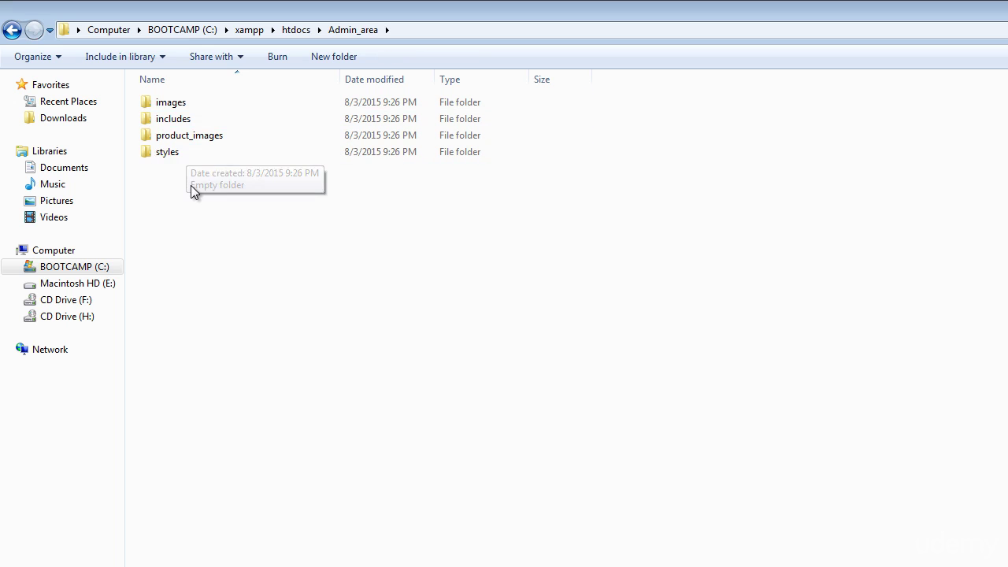
left_click_drag(191, 193, 170, 100)
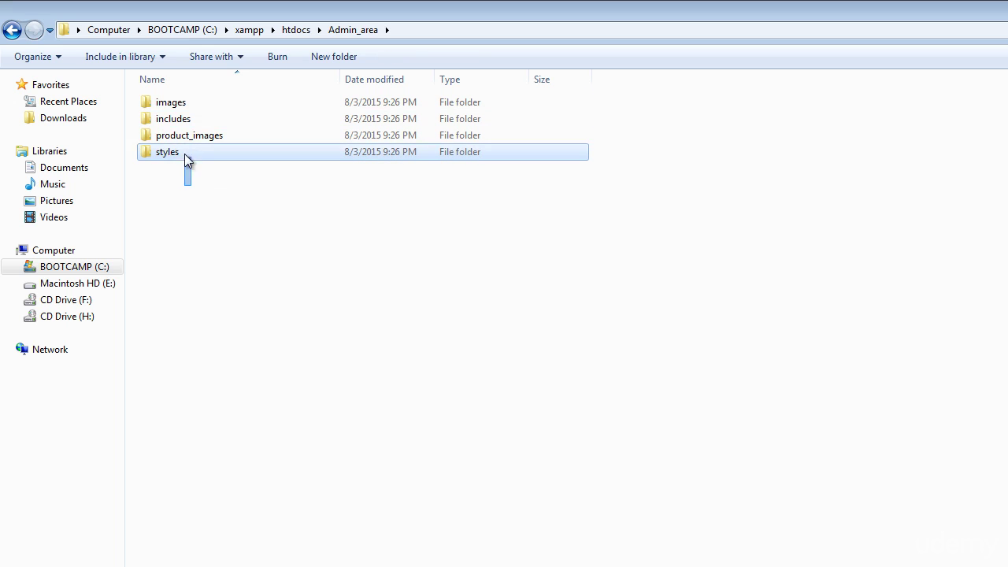
left_click(609, 116)
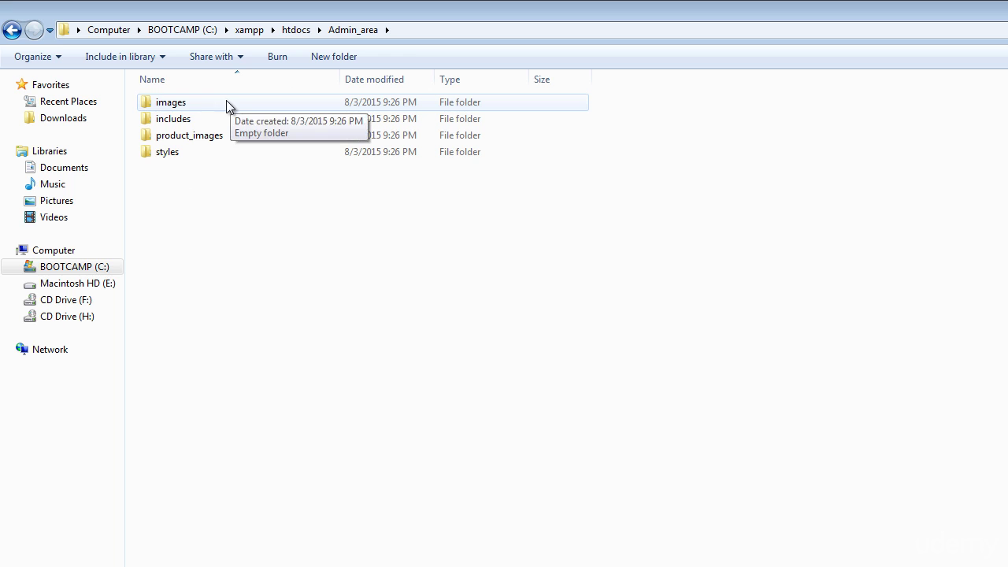
left_click(195, 103)
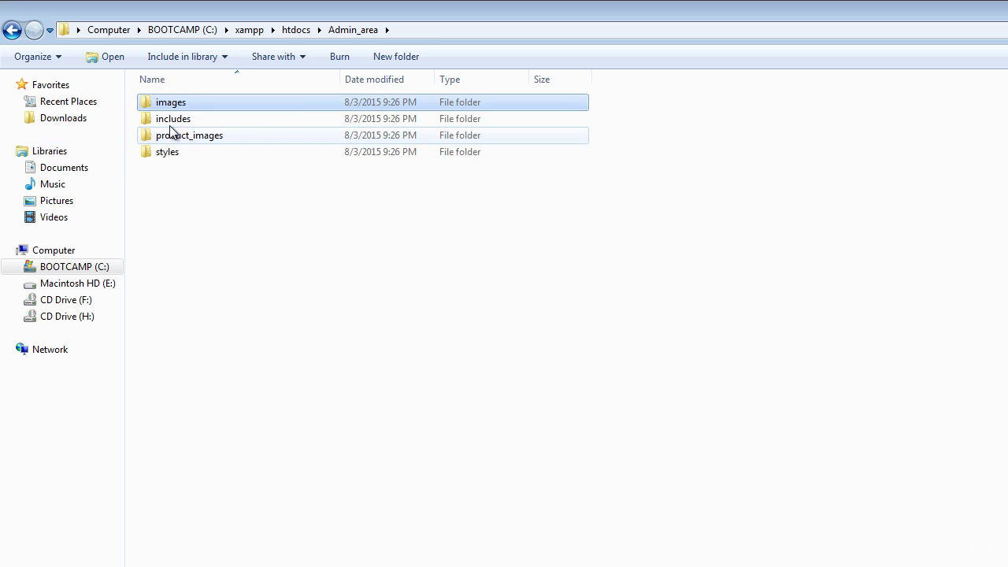
left_click(170, 125)
left_click(177, 137)
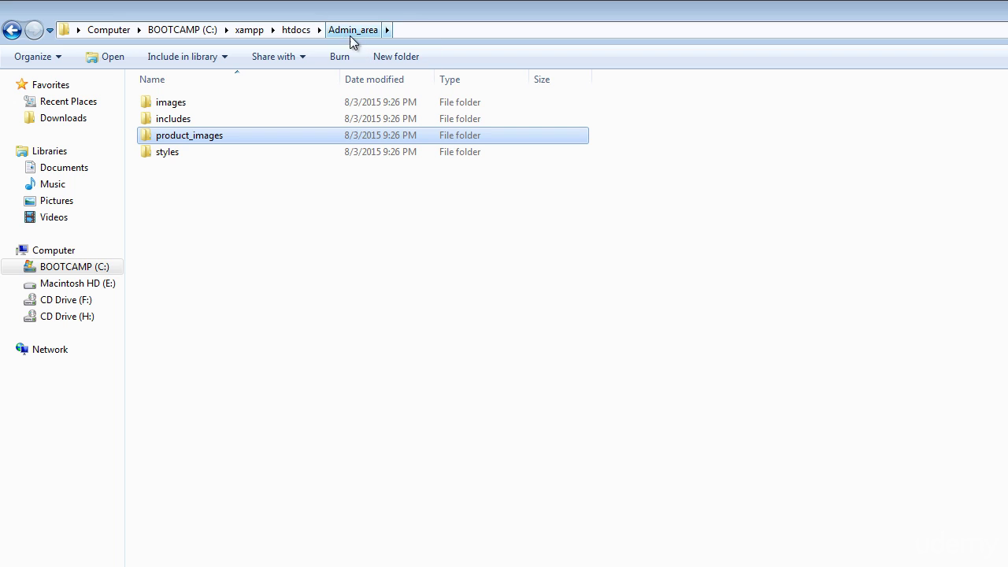
left_click(282, 223)
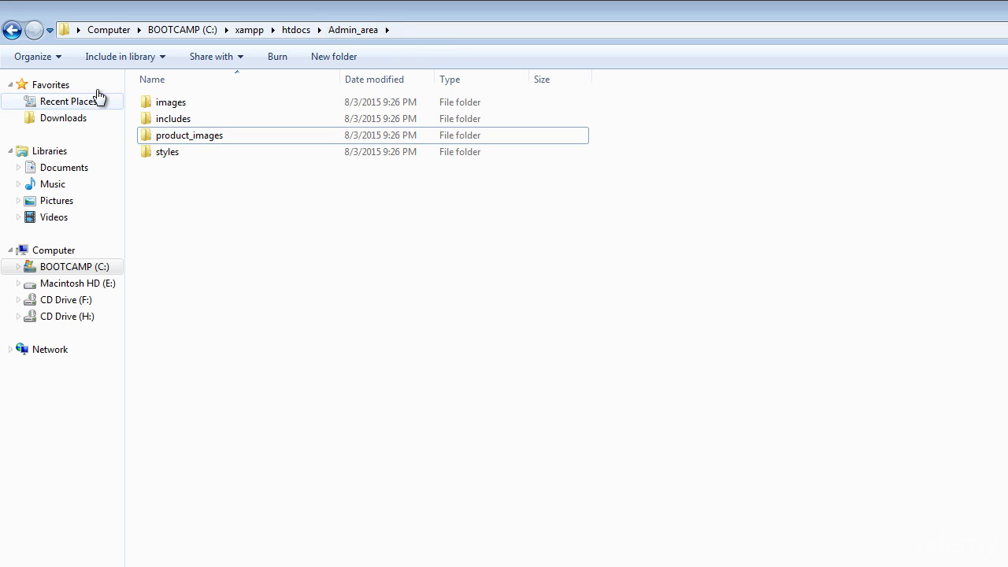
left_click(13, 33)
left_click(175, 191)
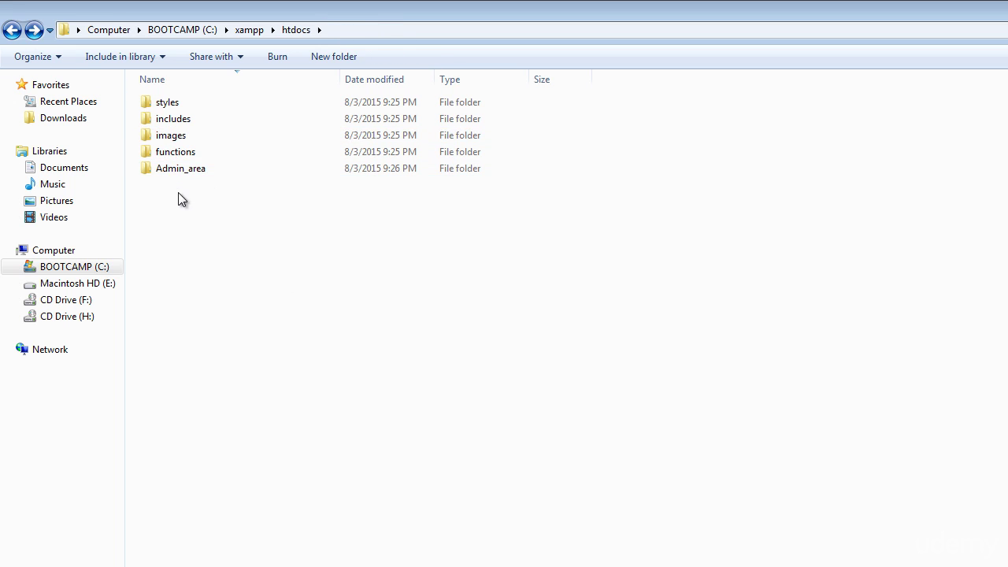